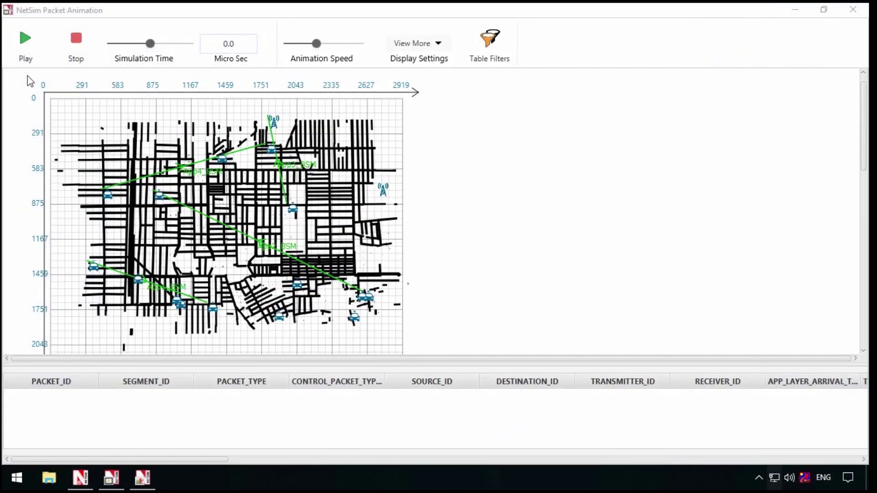
- Start playback in NetSim's VANET Packet Animation window
click(24, 39)
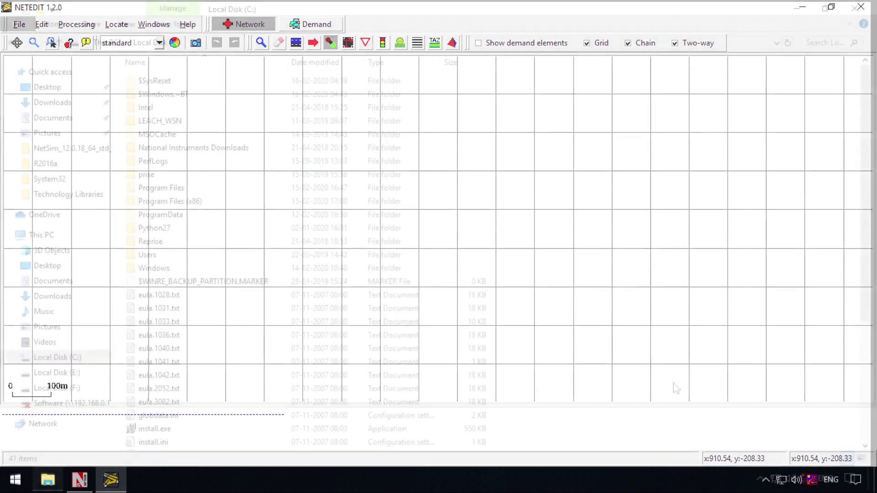
- Run netedit.exe from Program Files\sumo-1.2.0\bin as administrator
double_click(263, 189)
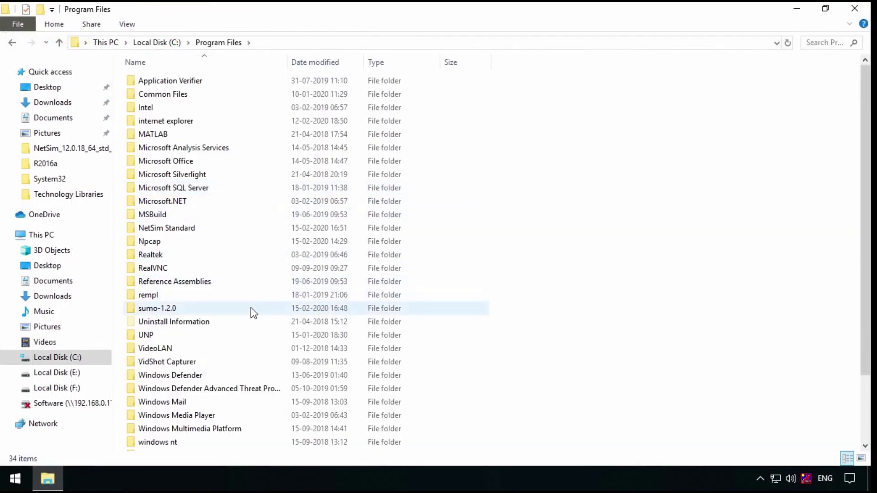
double_click(252, 308)
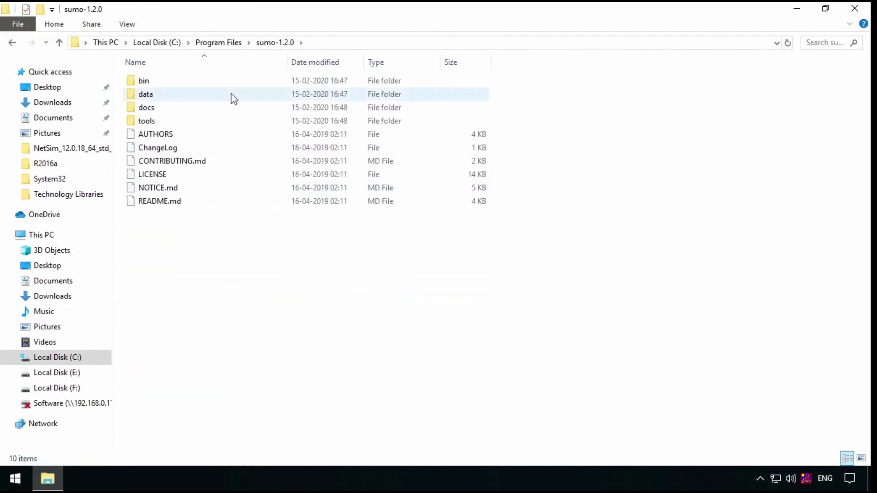
double_click(232, 81)
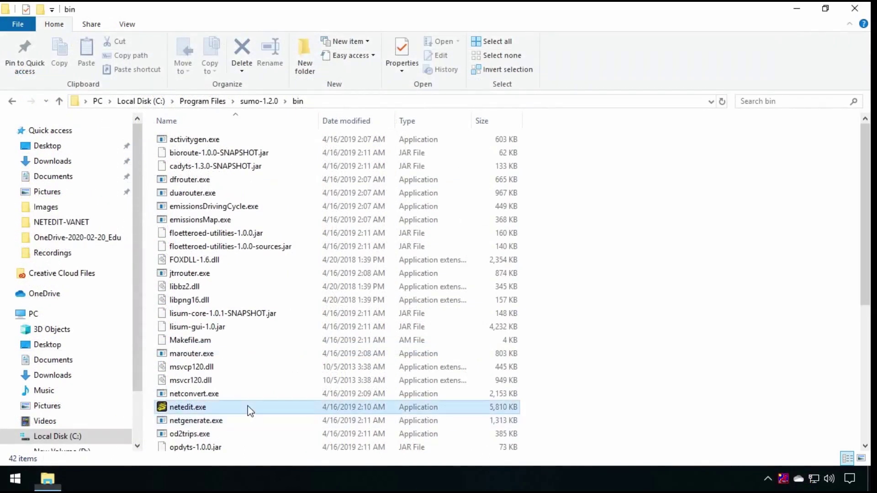
right_click(248, 406)
click(303, 88)
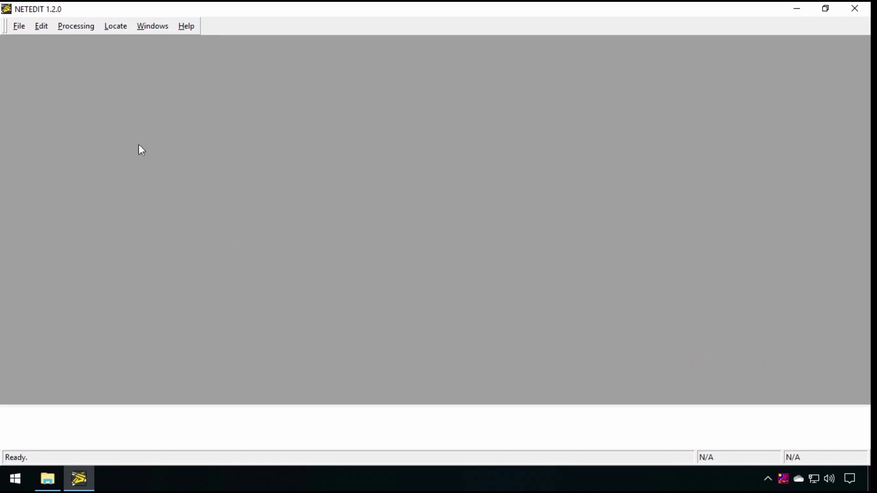
- Start a new network in Create Edge mode with Grid, Chain and Two-way enabled
click(19, 27)
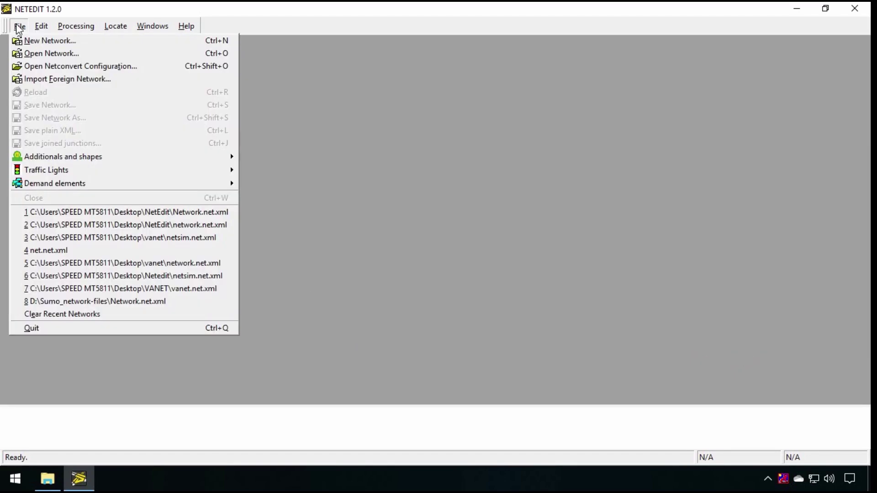
click(29, 41)
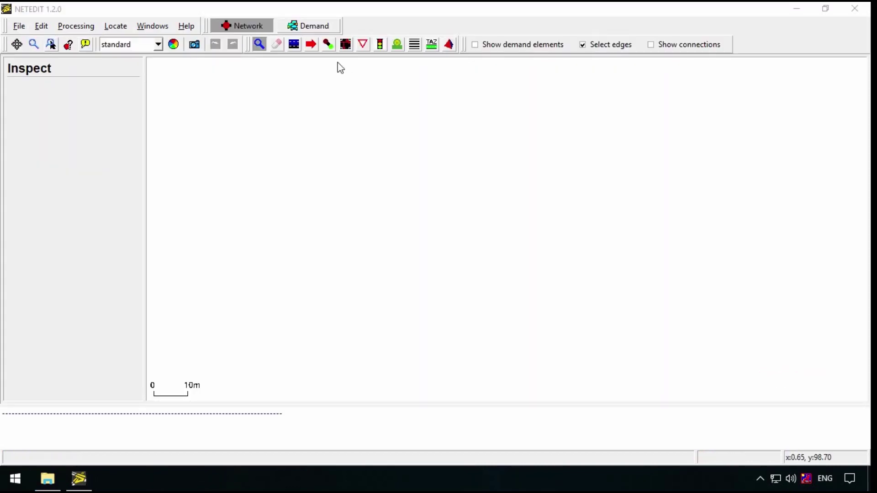
click(328, 45)
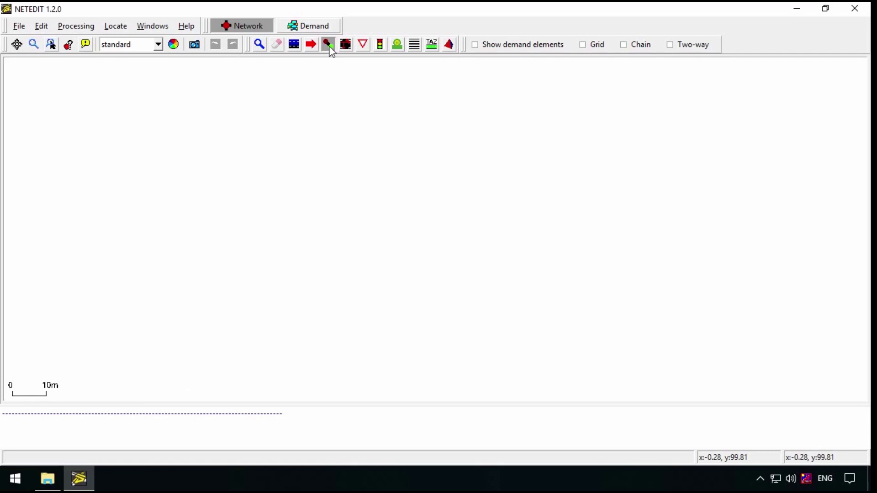
click(583, 45)
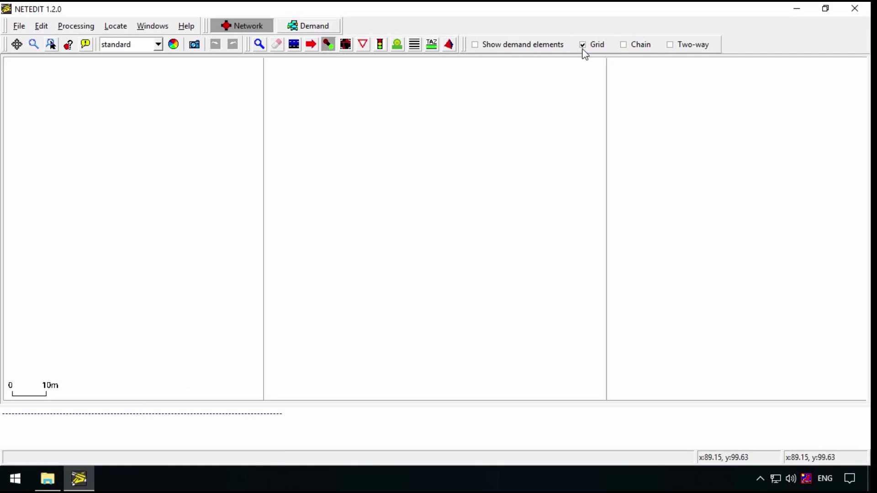
click(623, 45)
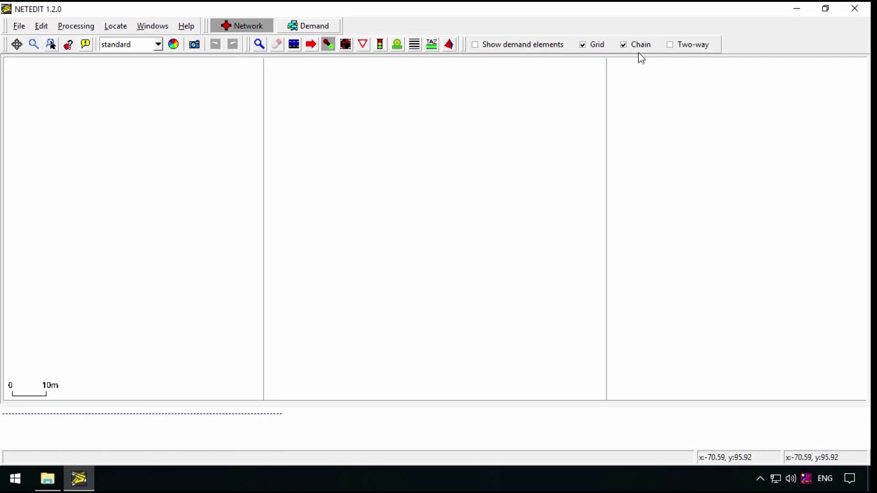
click(670, 44)
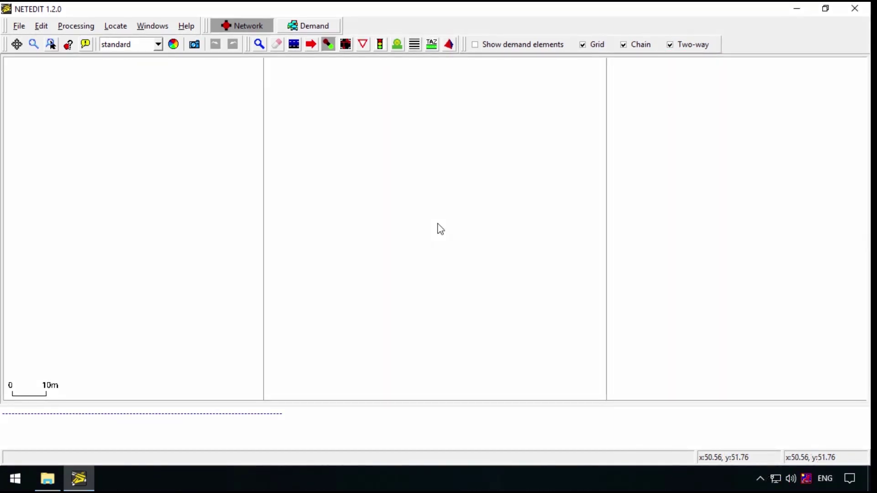
scroll(439, 229, down, 1)
scroll(440, 228, down, 1)
scroll(439, 229, down, 1)
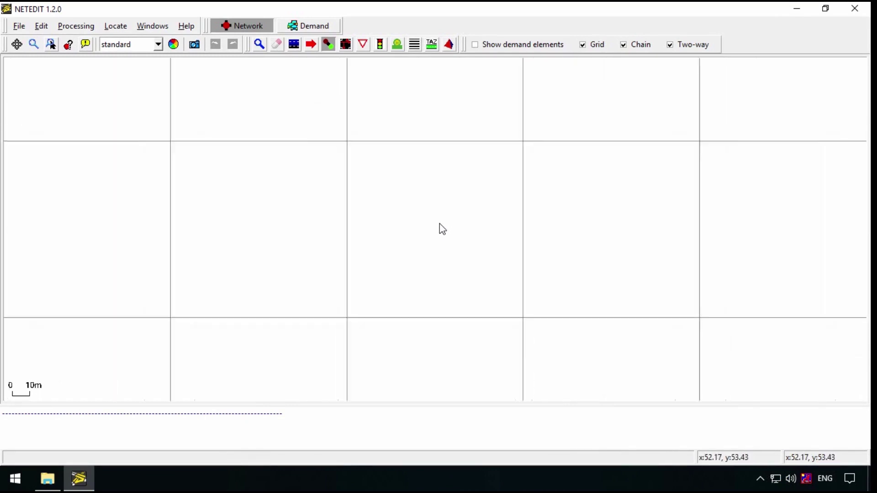
scroll(439, 228, down, 1)
scroll(439, 229, down, 2)
scroll(439, 229, down, 1)
scroll(440, 228, down, 2)
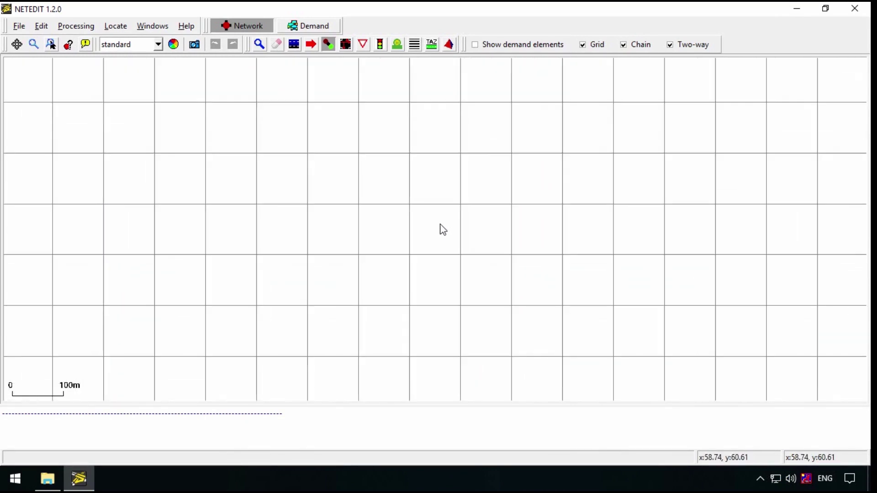
scroll(440, 228, up, 1)
scroll(438, 229, up, 1)
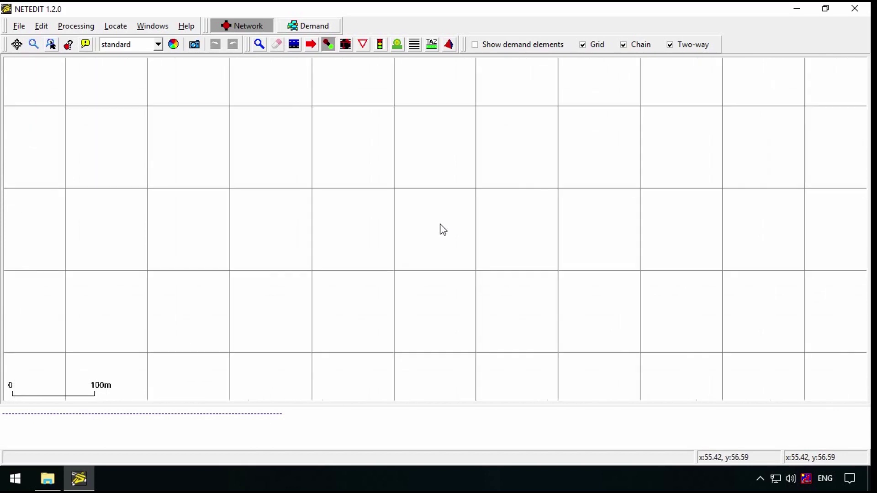
scroll(439, 229, up, 1)
scroll(441, 229, down, 1)
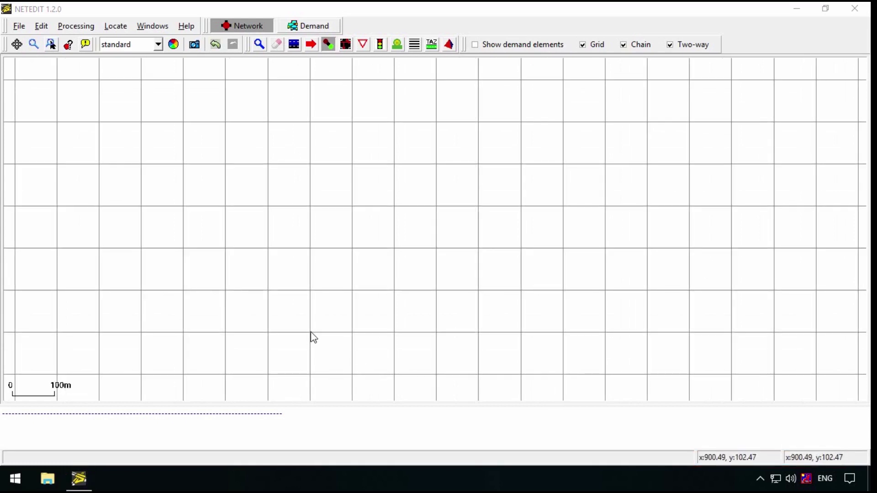
- Draw the square road layout with crossing diagonals, then enter Traffic Lights mode
click(311, 334)
click(312, 251)
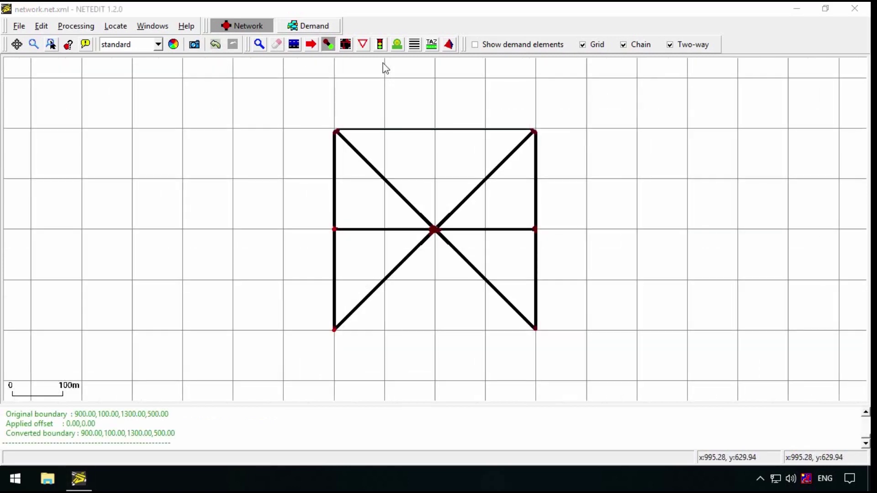
click(379, 44)
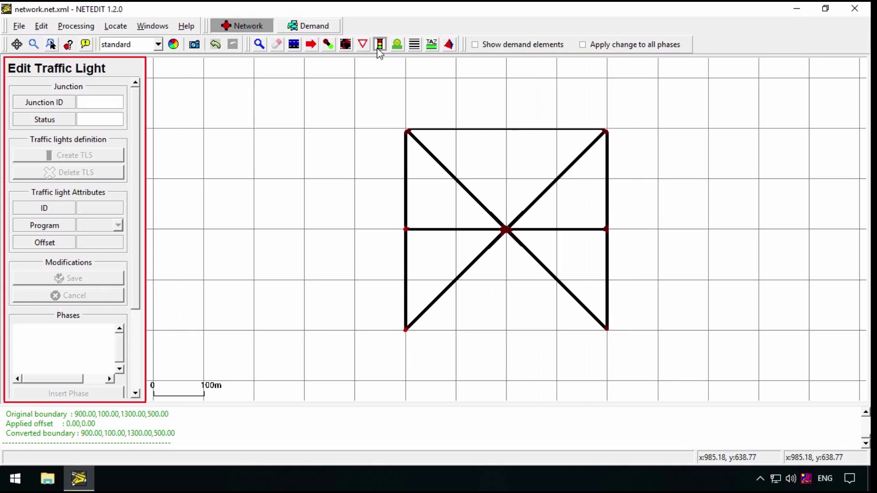
- Create traffic lights at junction gneJ11 and another junction
click(409, 135)
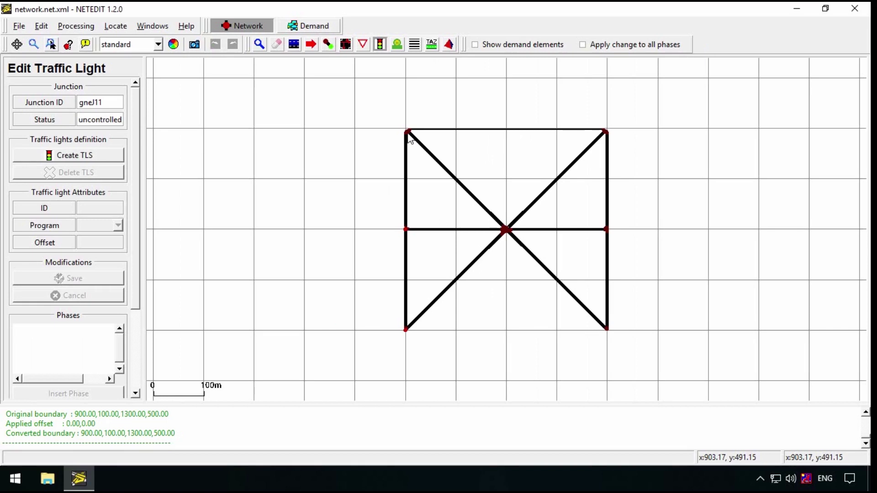
click(74, 155)
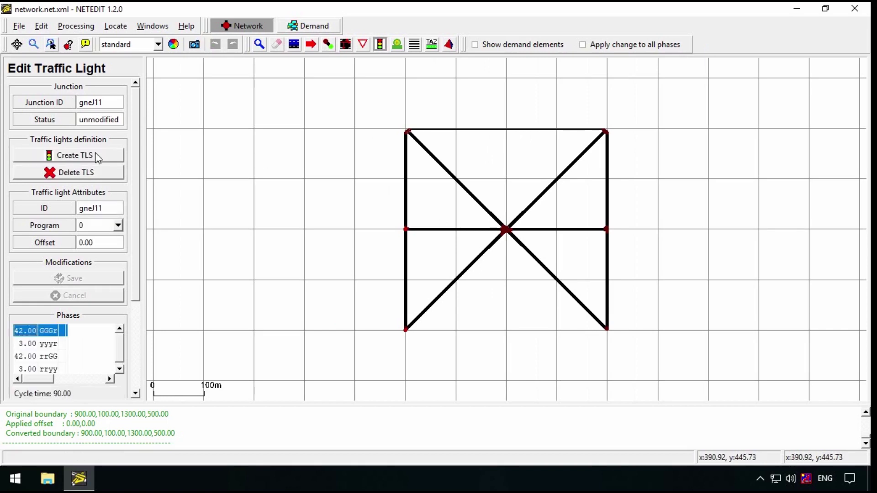
click(406, 330)
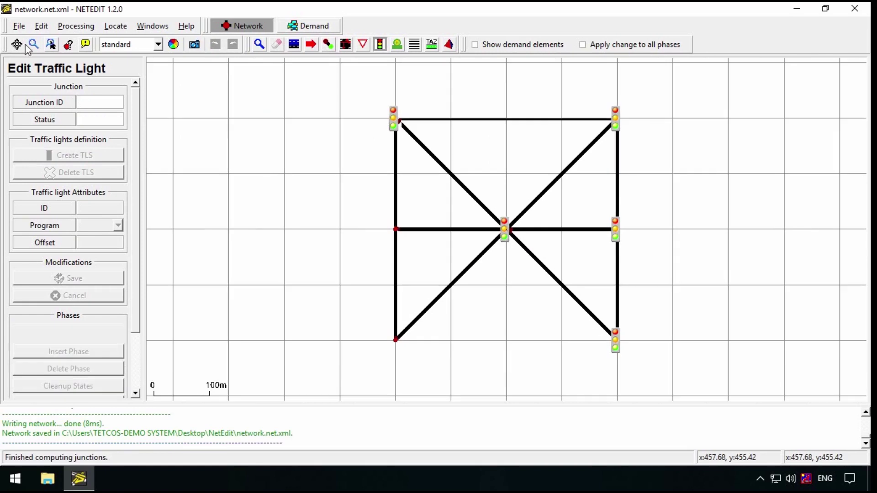
click(19, 26)
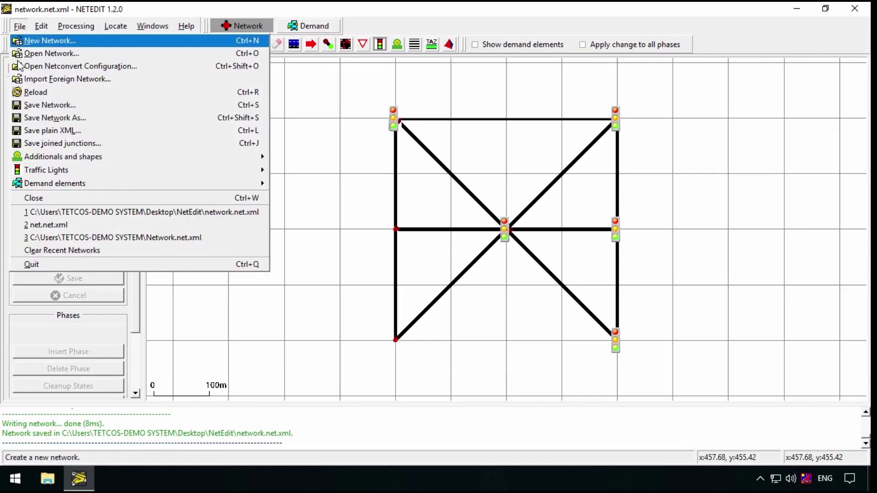
- Save the network over network.net.xml and switch to Connections mode
click(55, 118)
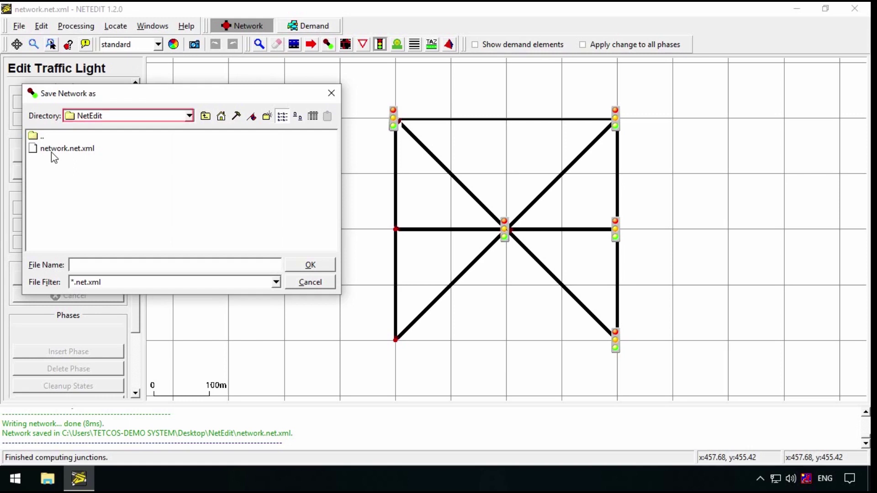
click(67, 149)
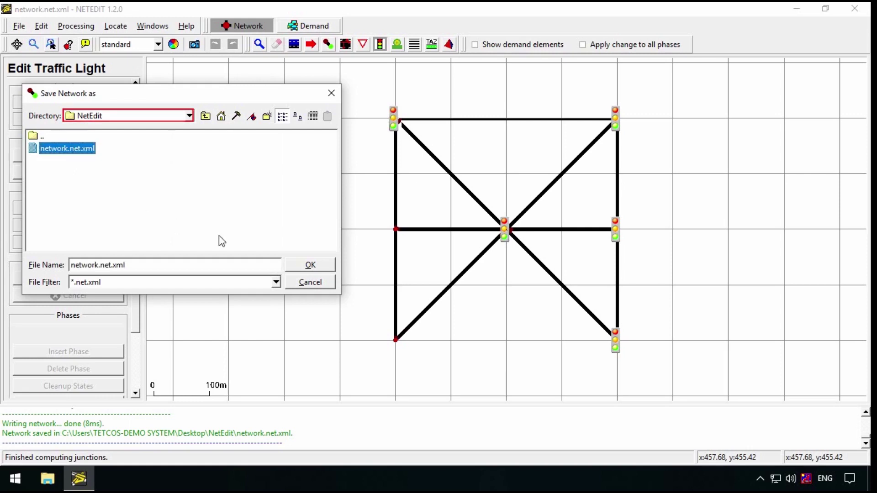
click(311, 265)
click(346, 44)
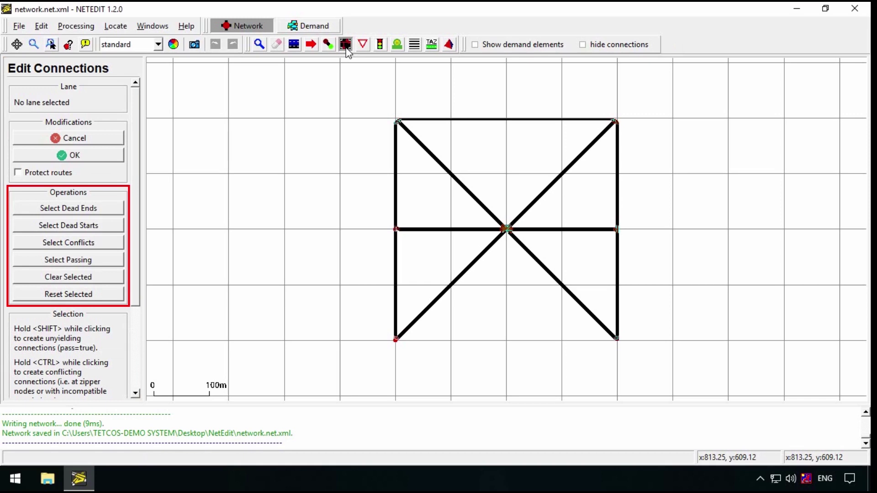
scroll(137, 270, down, 5)
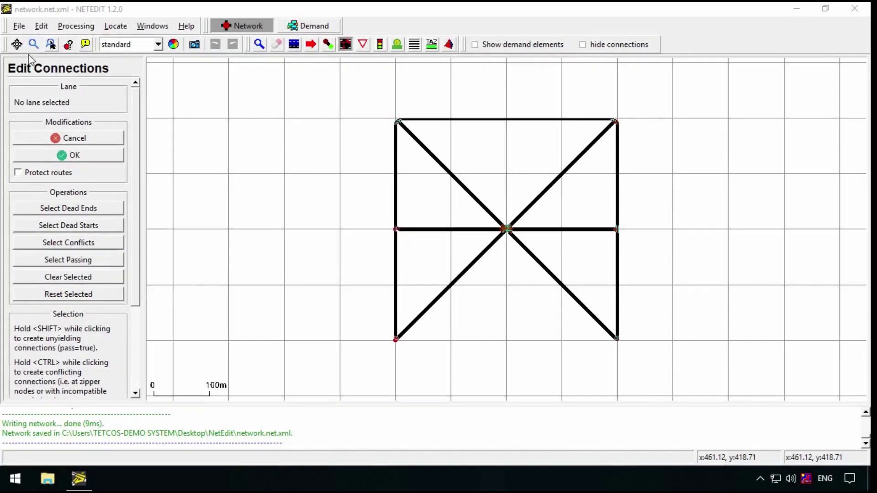
- Save the network and close NETEDIT
click(19, 25)
click(48, 106)
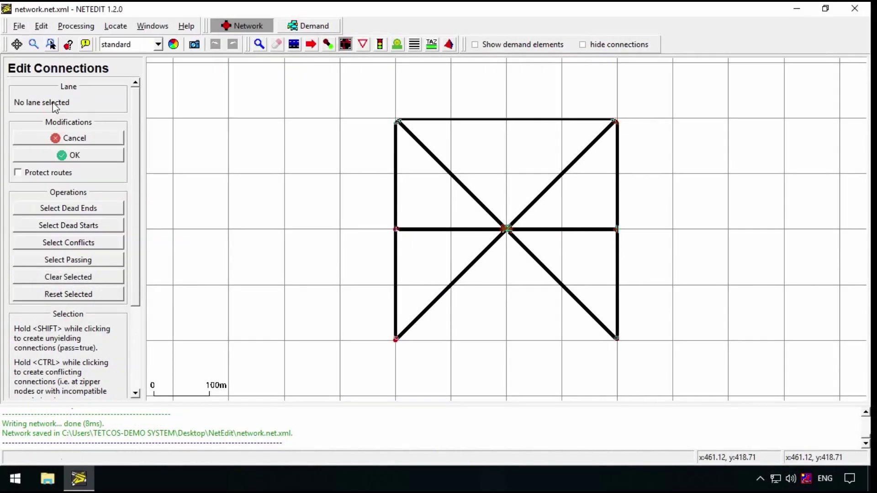
click(854, 7)
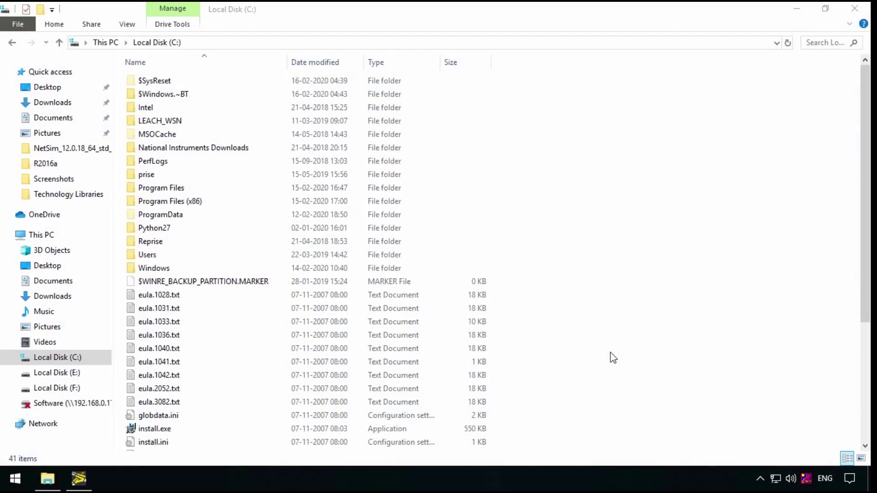
- Browse to Program Files\sumo-1.2.0\tools and select randomTrips.py
double_click(310, 192)
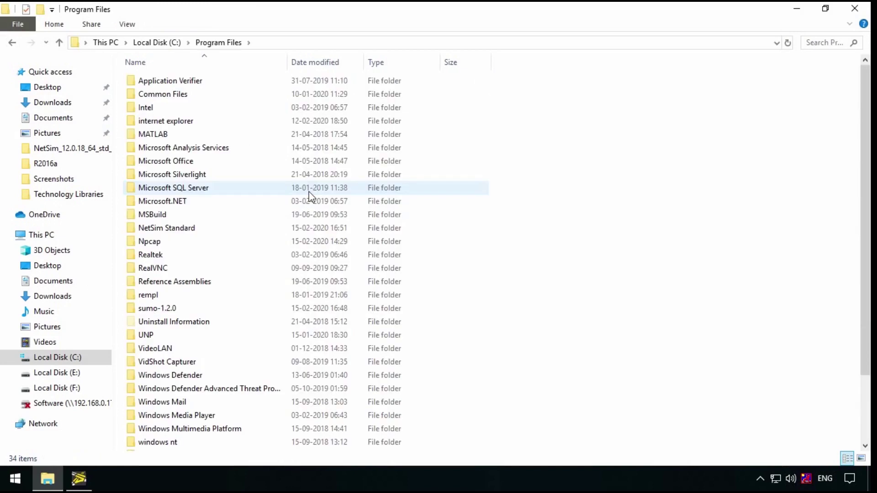
double_click(266, 310)
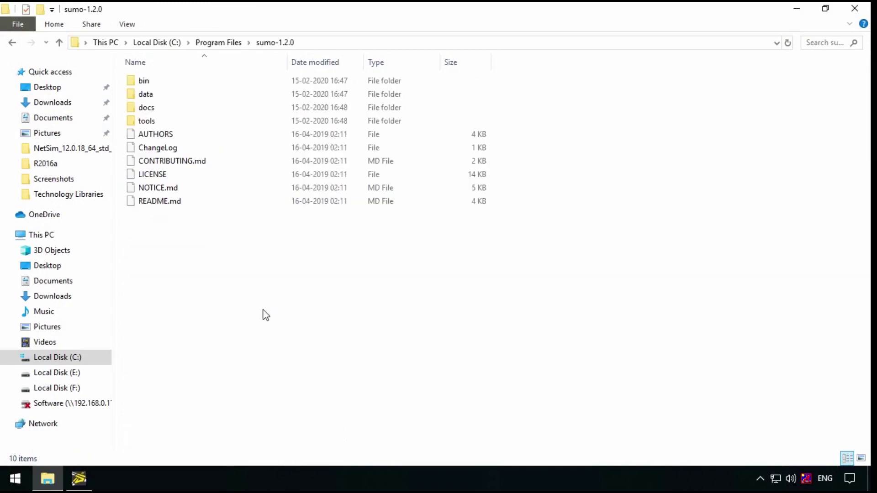
double_click(222, 120)
scroll(219, 240, down, 5)
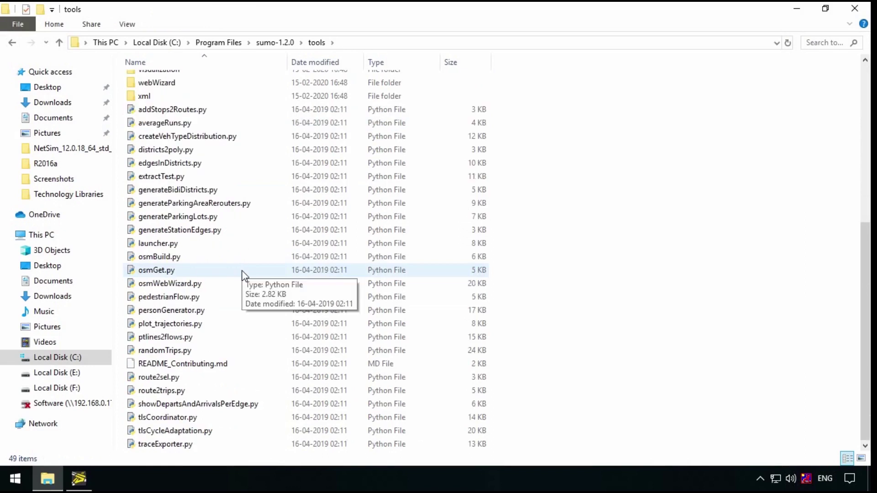
click(204, 353)
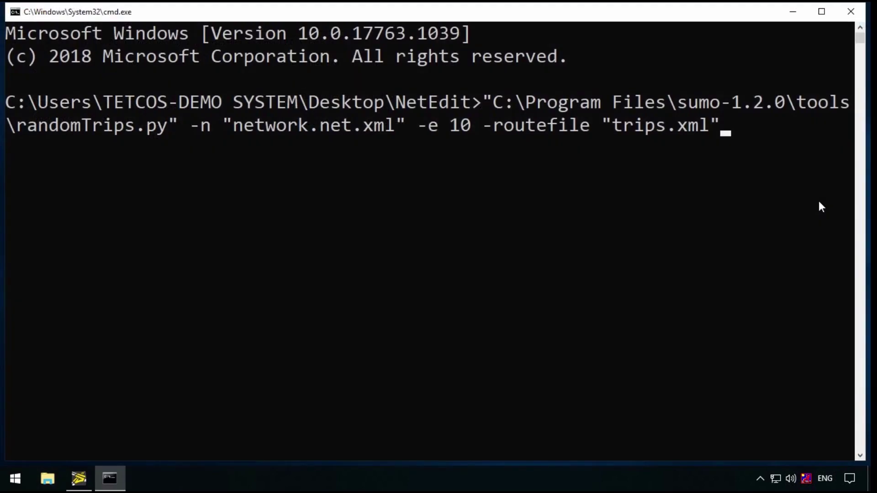
- Run randomTrips.py on network.net.xml with -e 10 to produce trips.xml
key(Return)
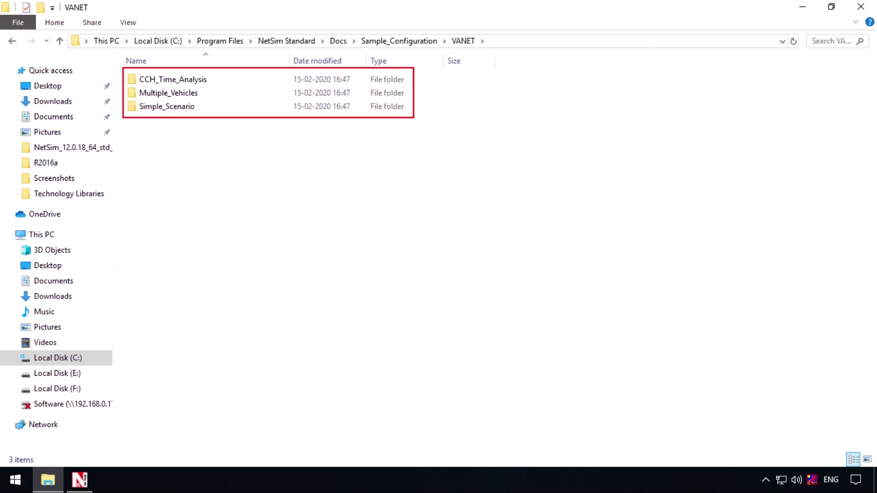
text(<)
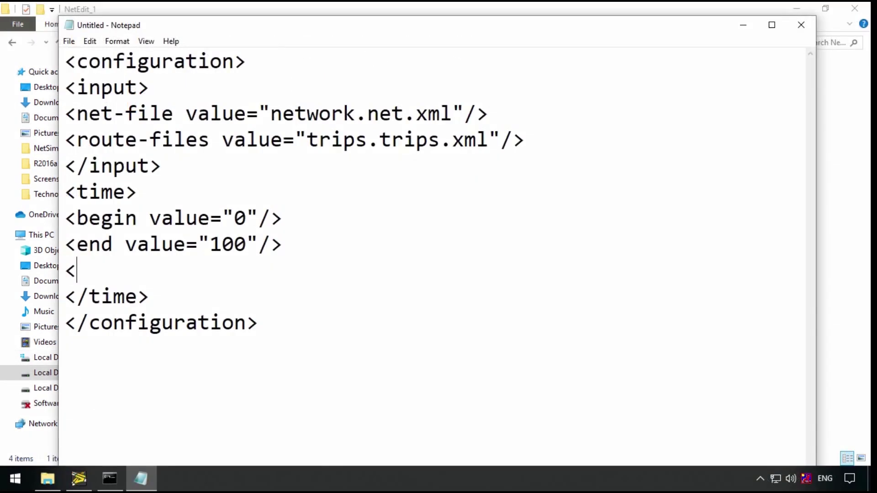
text(step-len)
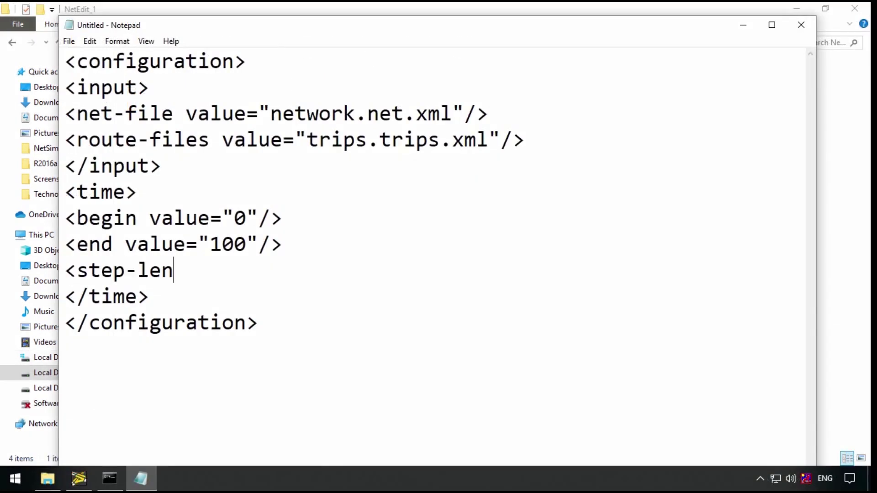
text(gth)
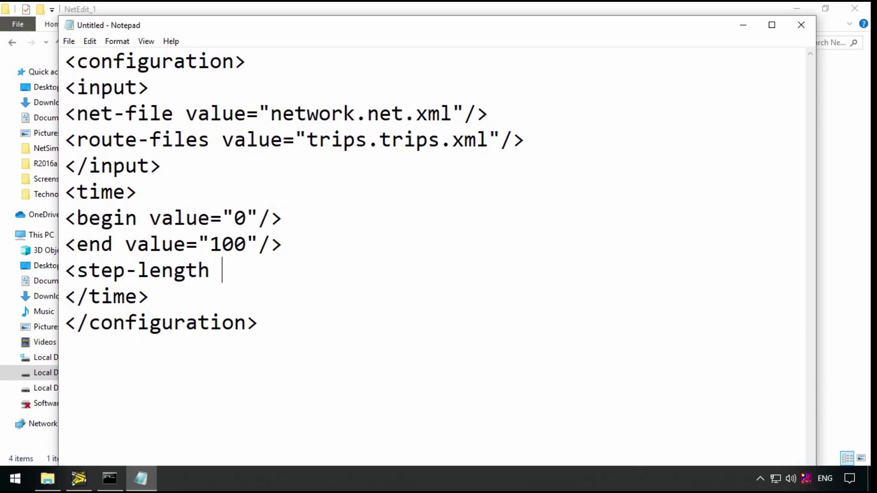
text( value=")
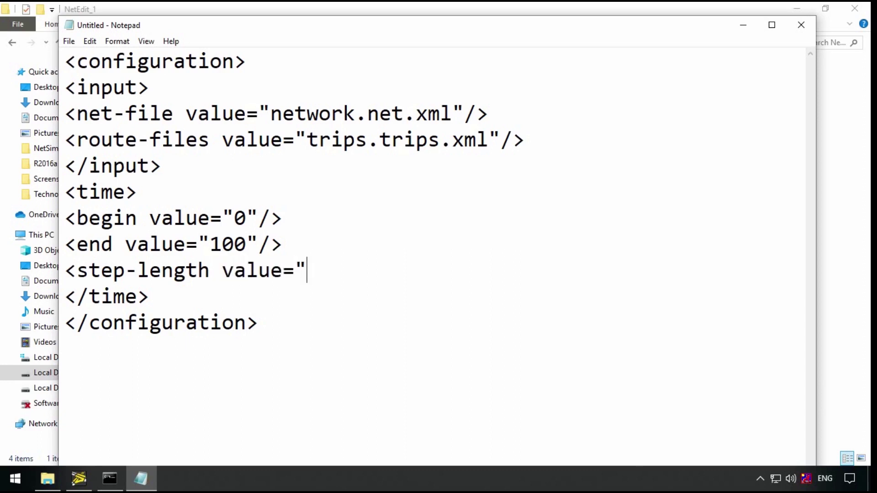
text(0.4"/>)
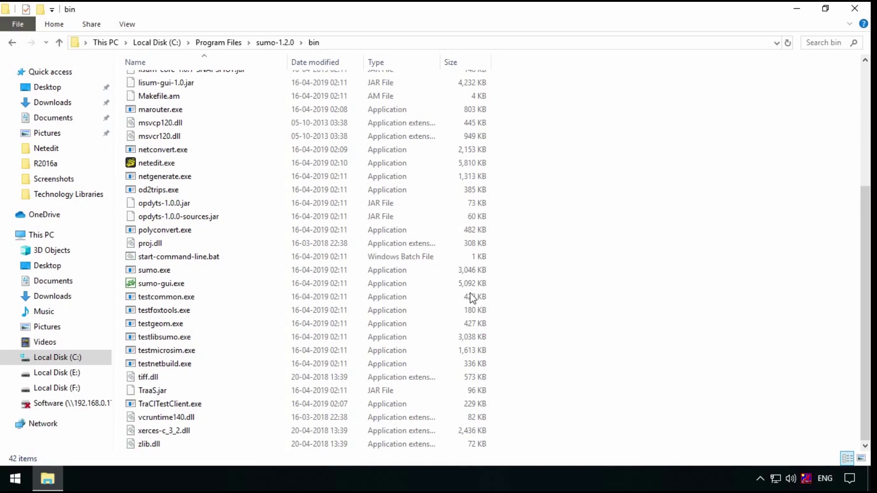
- Launch the SUMO 1.2.0 graphical simulator
double_click(316, 284)
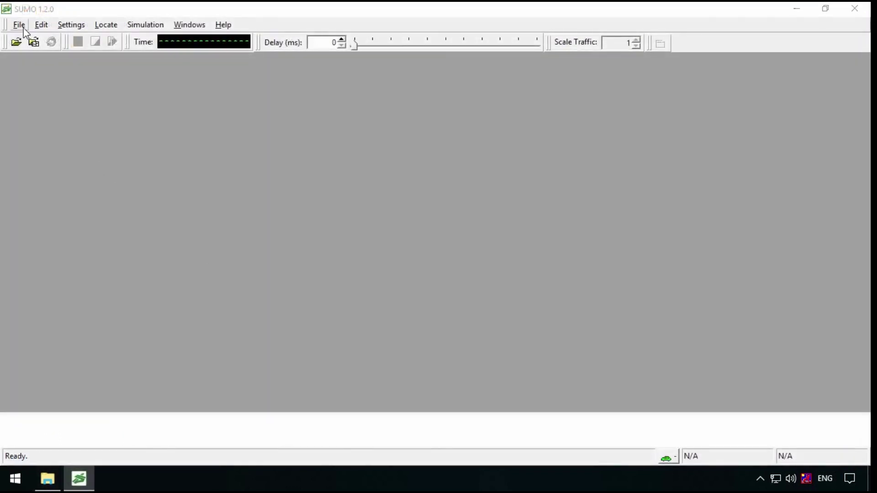
- Open Configuration.sumo.cfg as the simulation in SUMO GUI
click(19, 25)
click(41, 35)
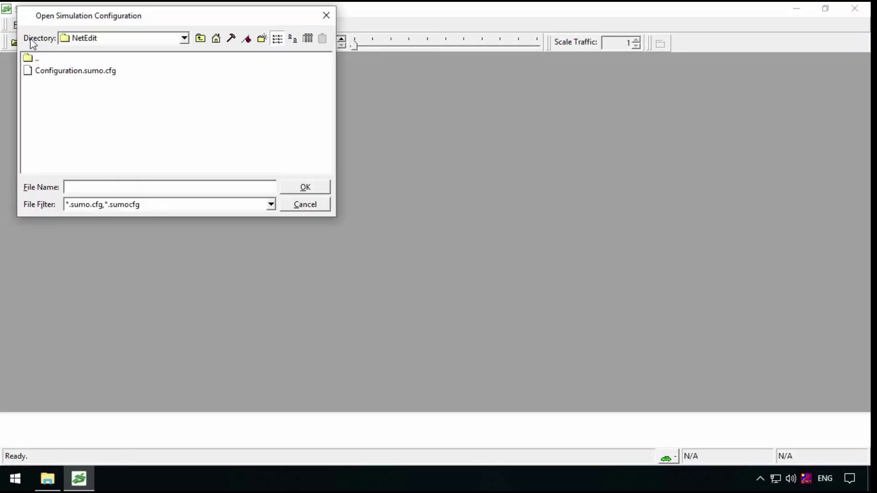
click(51, 71)
click(306, 188)
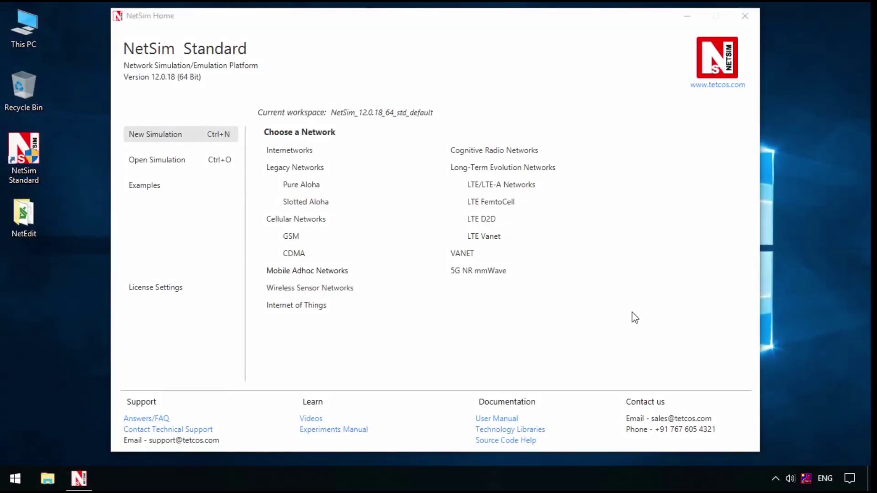
- Create a new VANET scenario that imports Desktop > NetEdit > Configuration.sumo.cfg
click(463, 254)
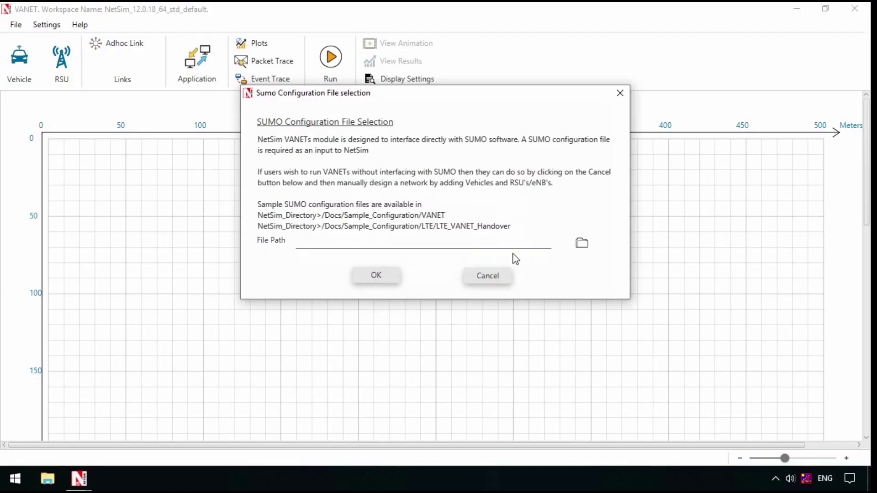
click(581, 243)
double_click(442, 246)
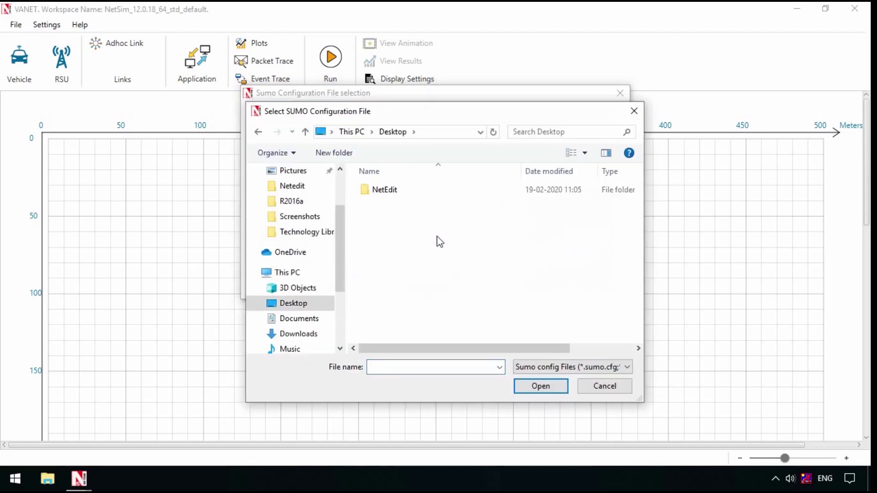
double_click(415, 190)
click(414, 190)
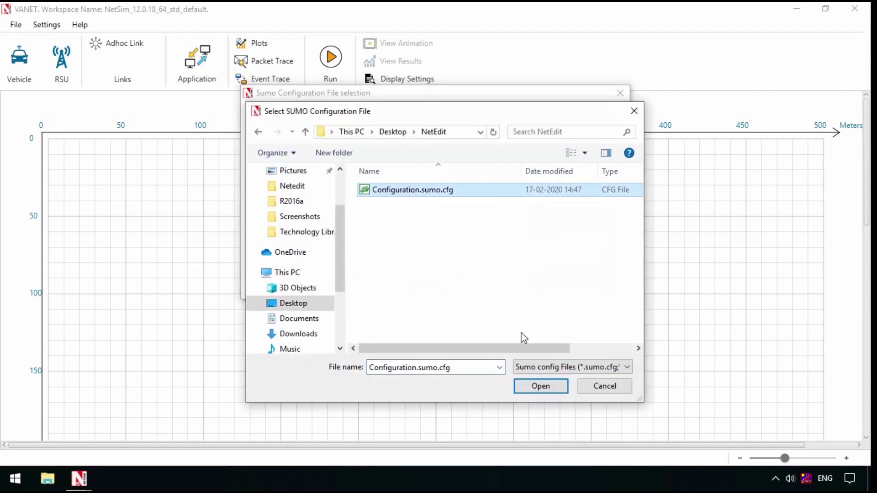
click(540, 386)
click(376, 276)
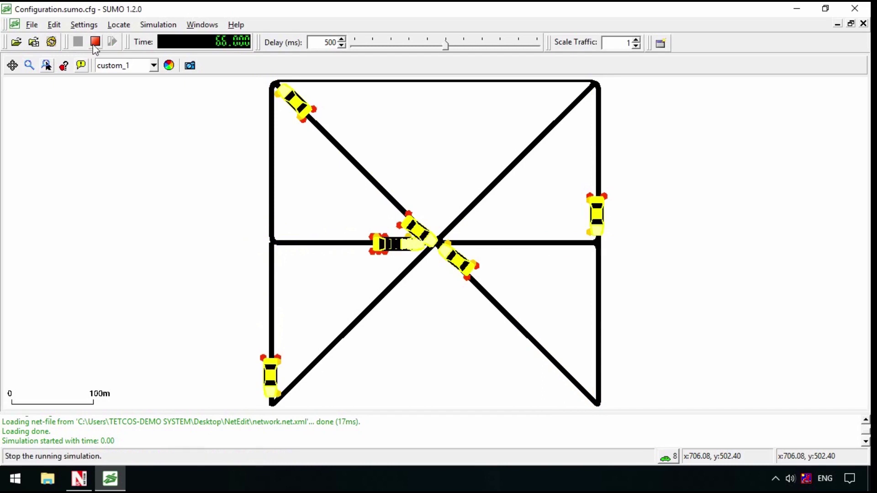
- Stop the running SUMO vehicle simulation
click(95, 43)
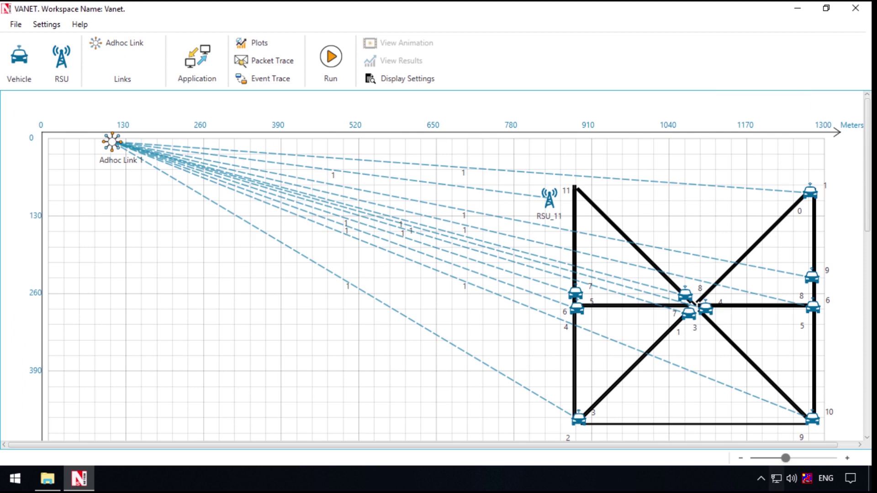
- Configure BSM application App1_BSM from source vehicle 5 to destination vehicle 10
click(196, 65)
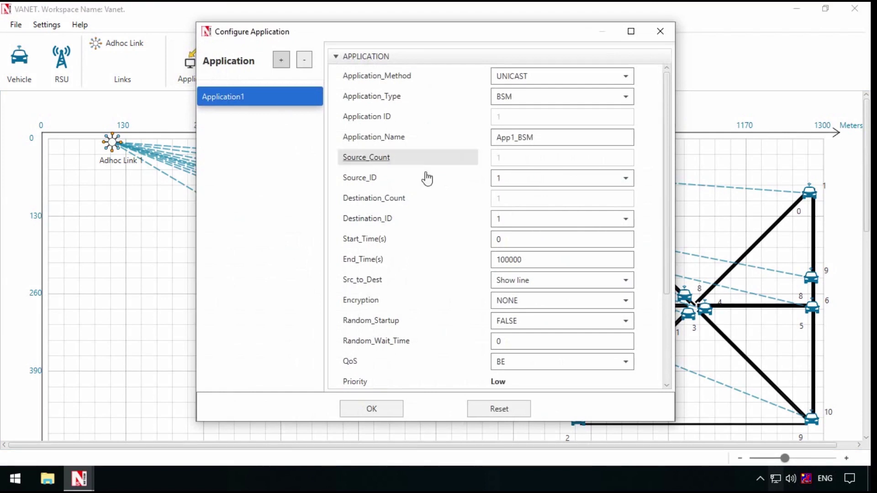
click(517, 178)
click(519, 259)
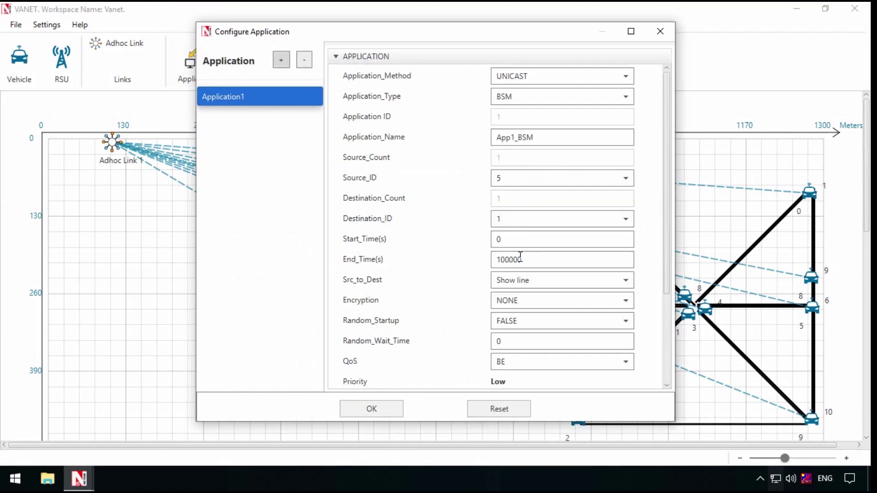
click(524, 219)
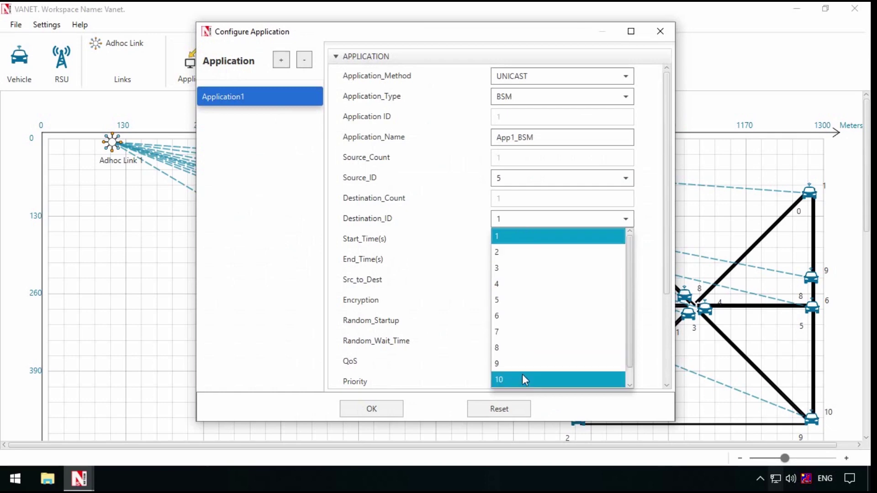
click(522, 380)
click(372, 409)
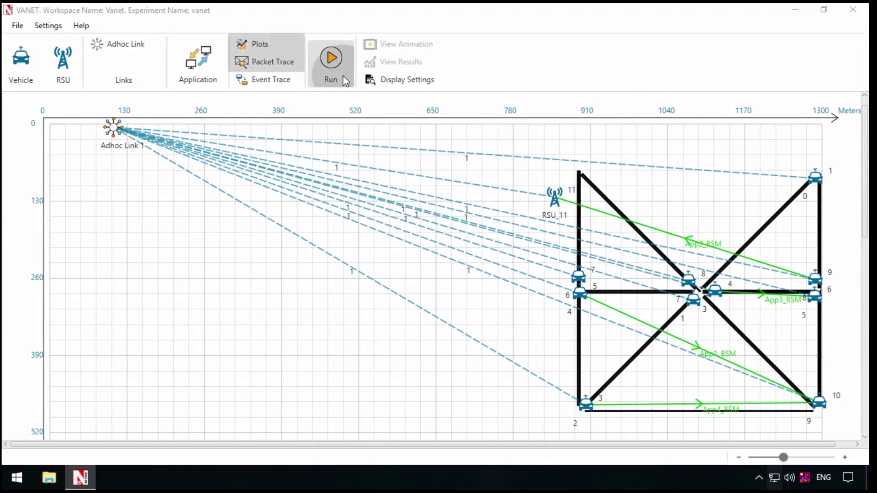
- Run the VANET simulation with Play & Record Animation
click(330, 58)
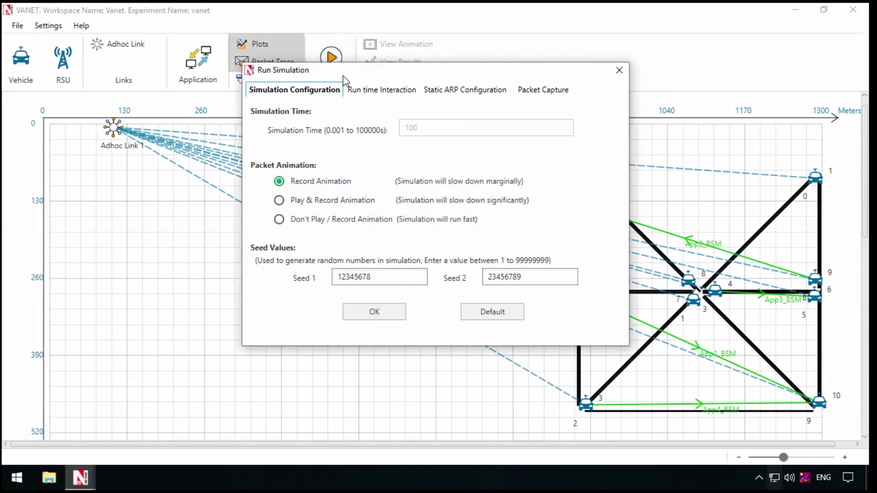
click(279, 200)
click(375, 312)
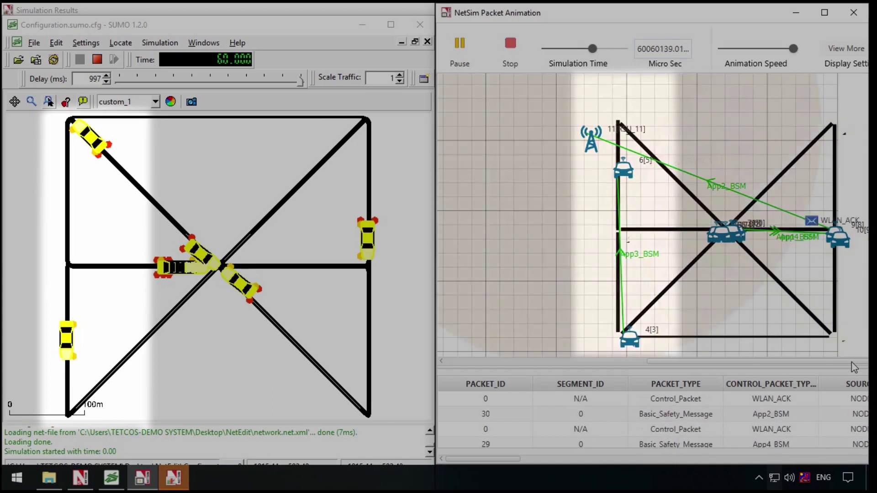